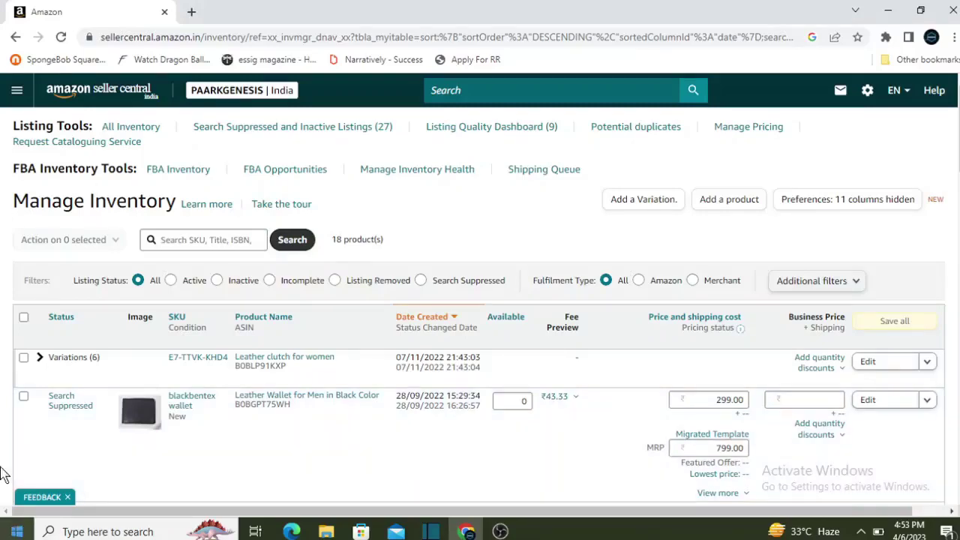
Open the Add Products page of the seller catalogue
click(16, 97)
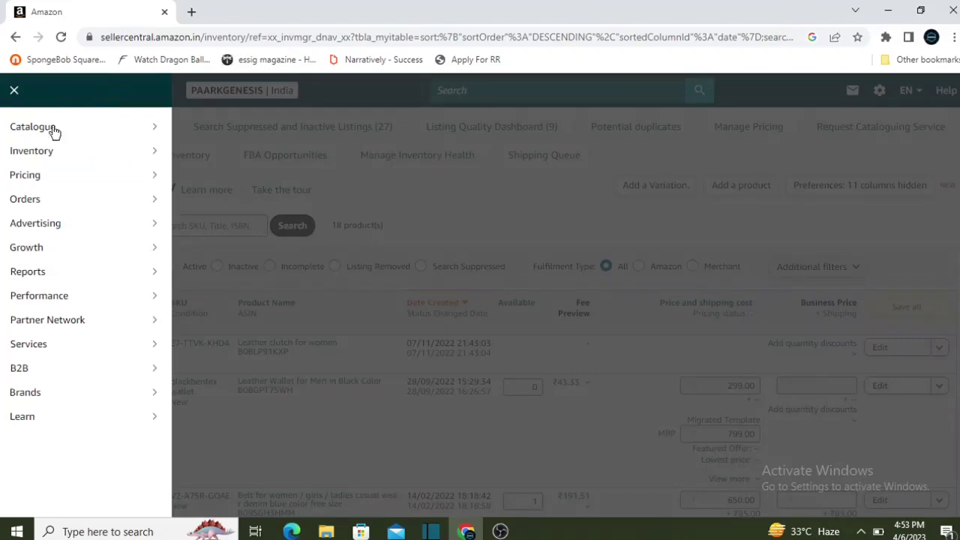
mouse_move(50, 127)
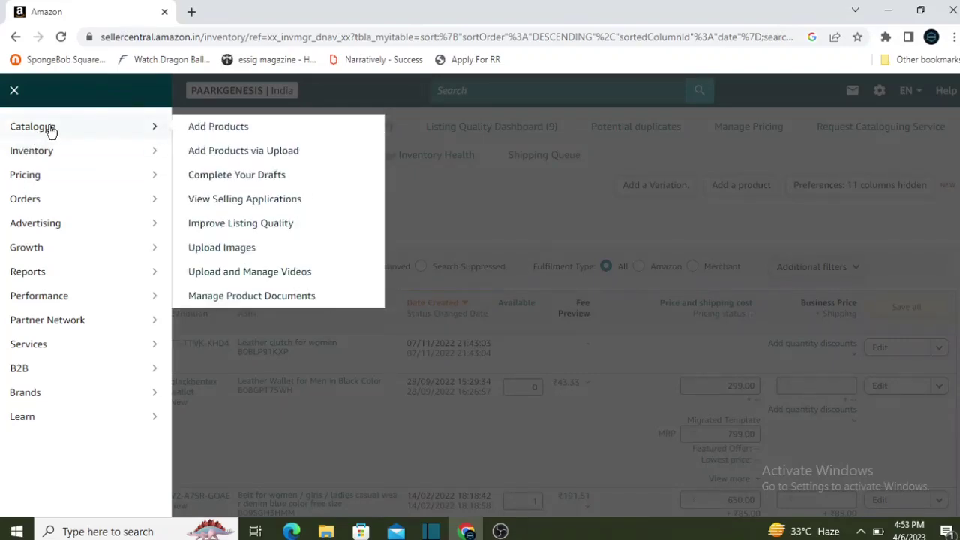
click(210, 128)
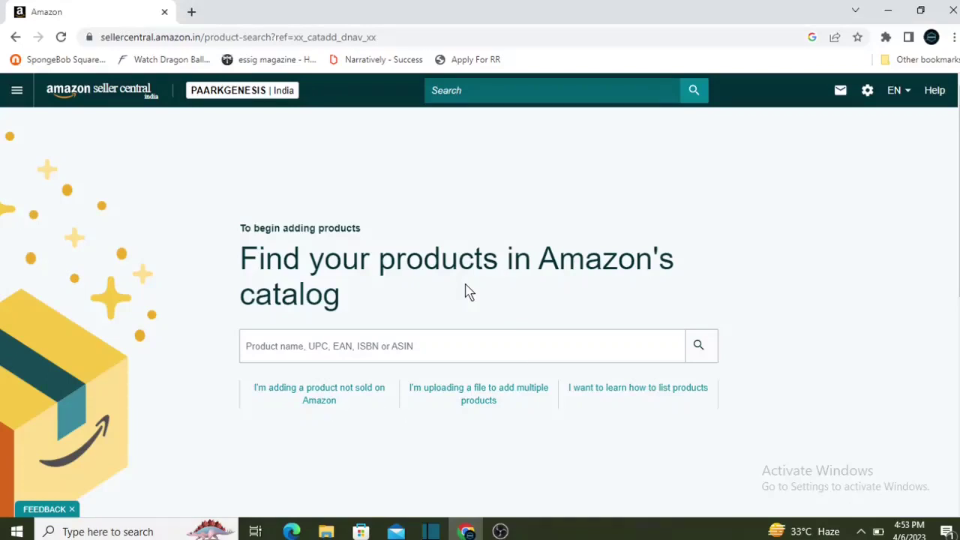
Search Amazon's catalog for "lakme sunscreen" using the suggested search term
scroll(448, 317, down, 1)
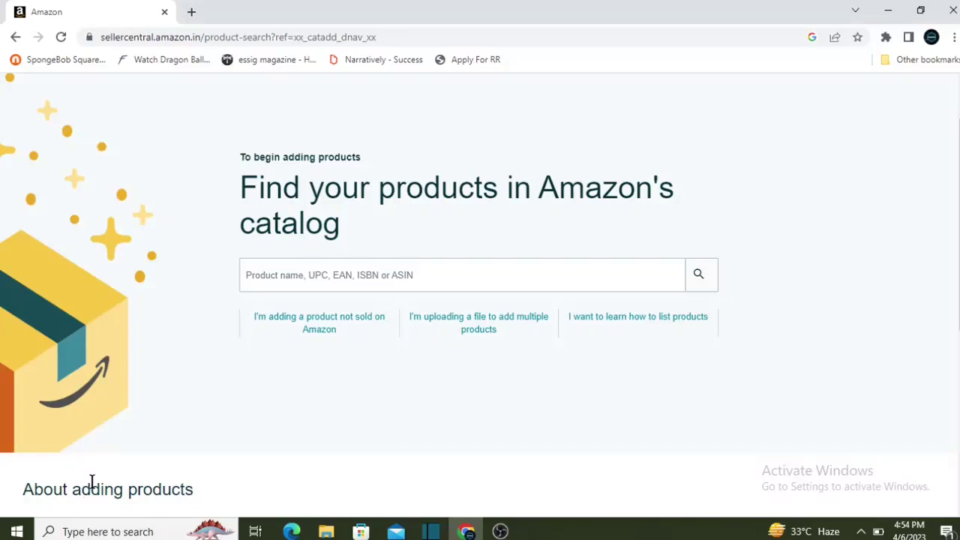
click(270, 279)
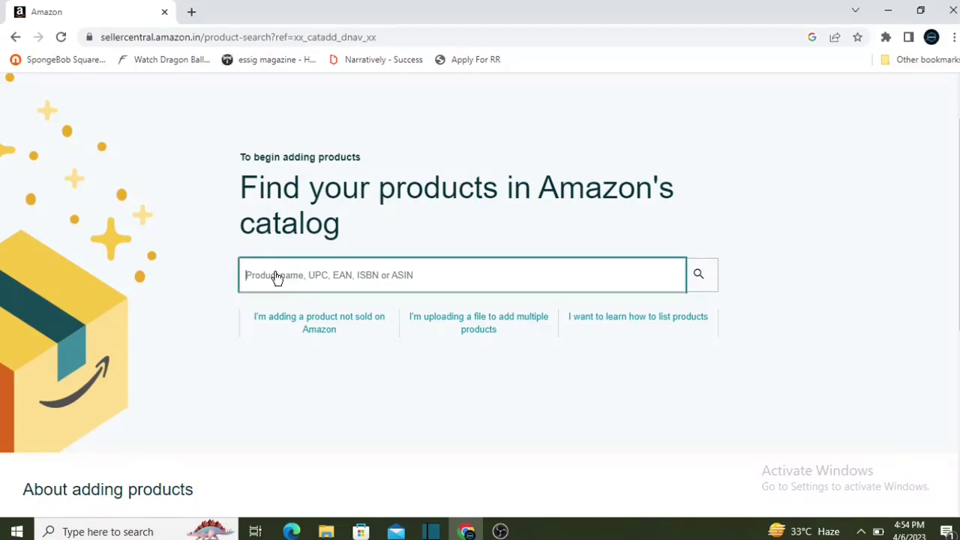
text(lak)
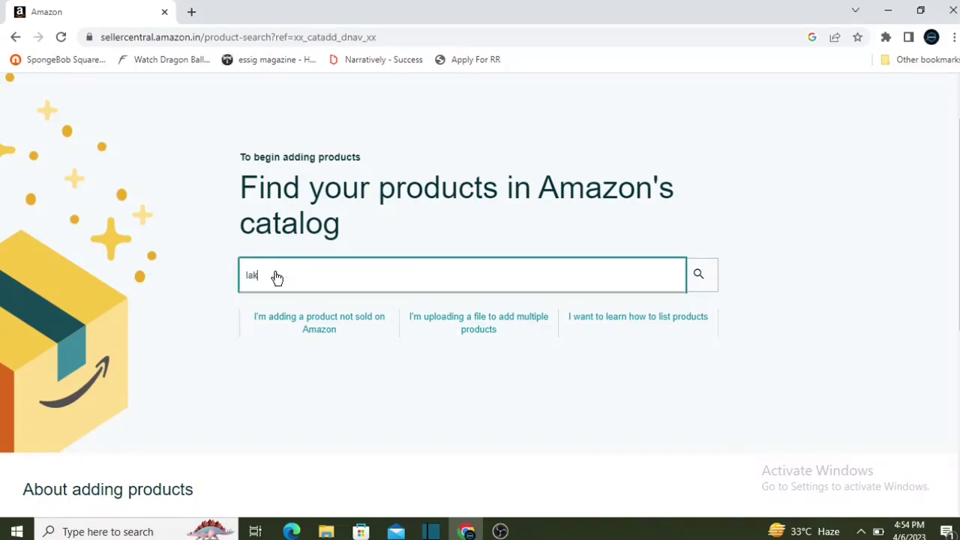
text(me)
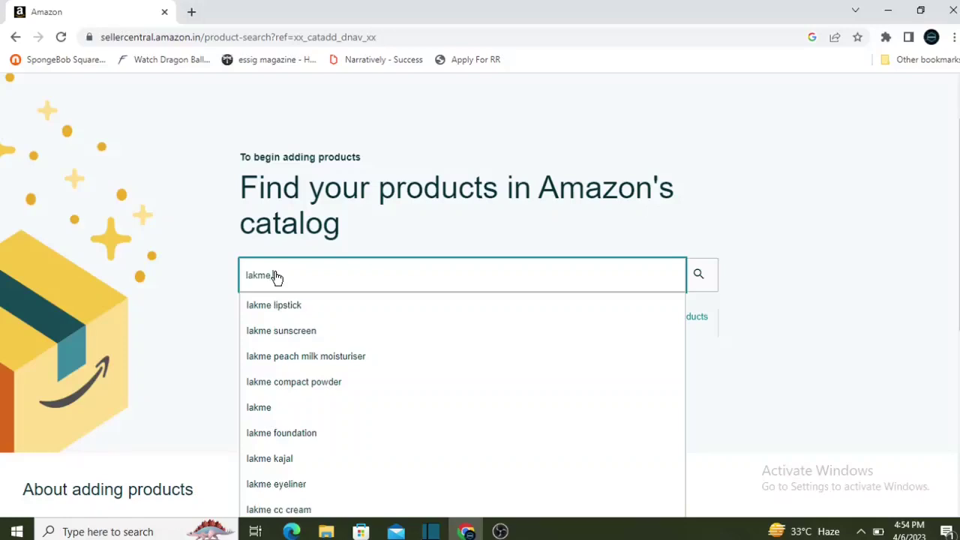
click(282, 331)
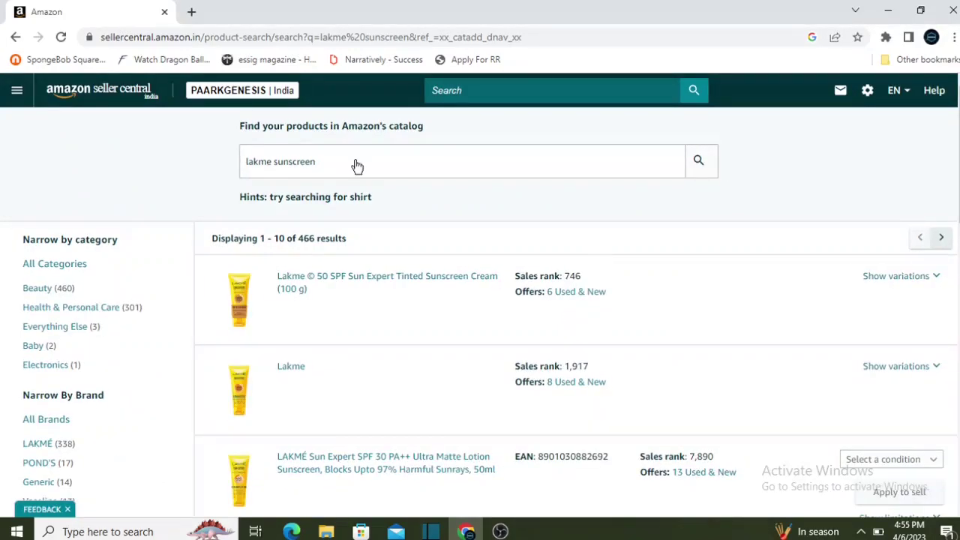
Browse the sunscreen results and show the variations of the Lakme 50 SPF Sun Expert Tinted Sunscreen Cream (100 g)
scroll(330, 328, down, 1)
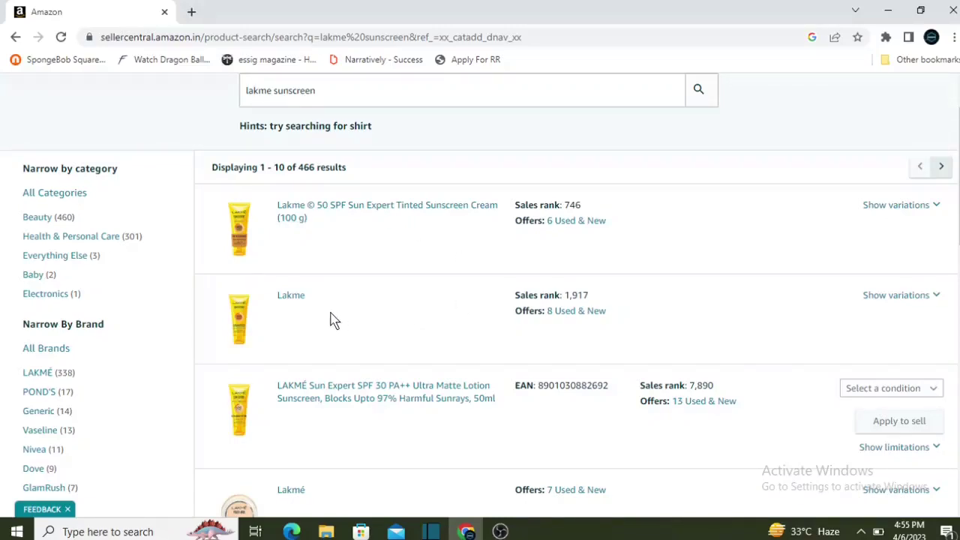
scroll(437, 347, down, 2)
scroll(379, 367, up, 2)
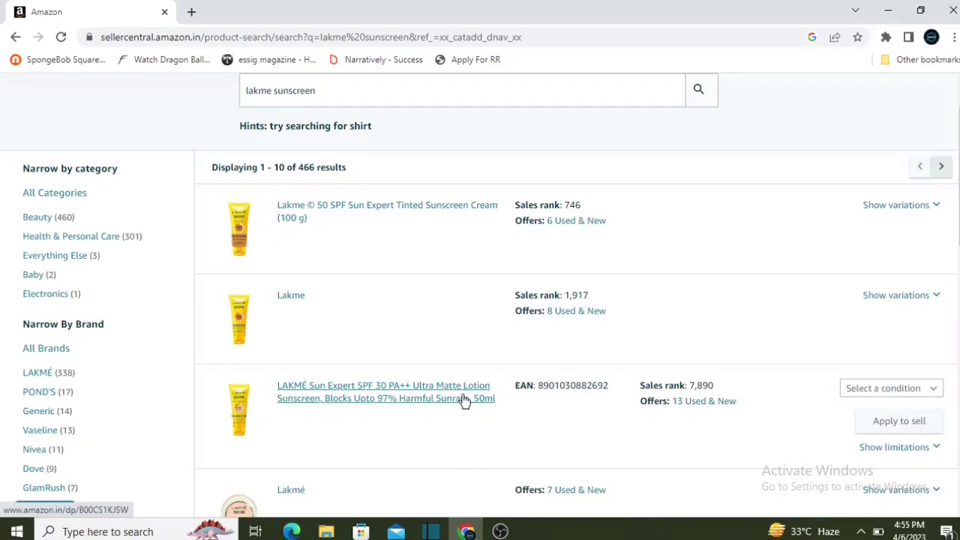
scroll(495, 334, down, 2)
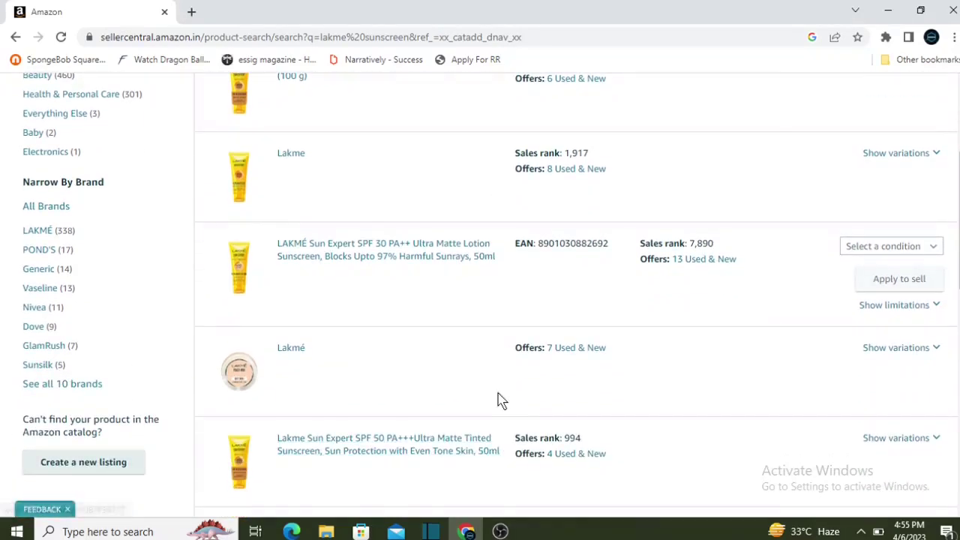
scroll(501, 400, up, 3)
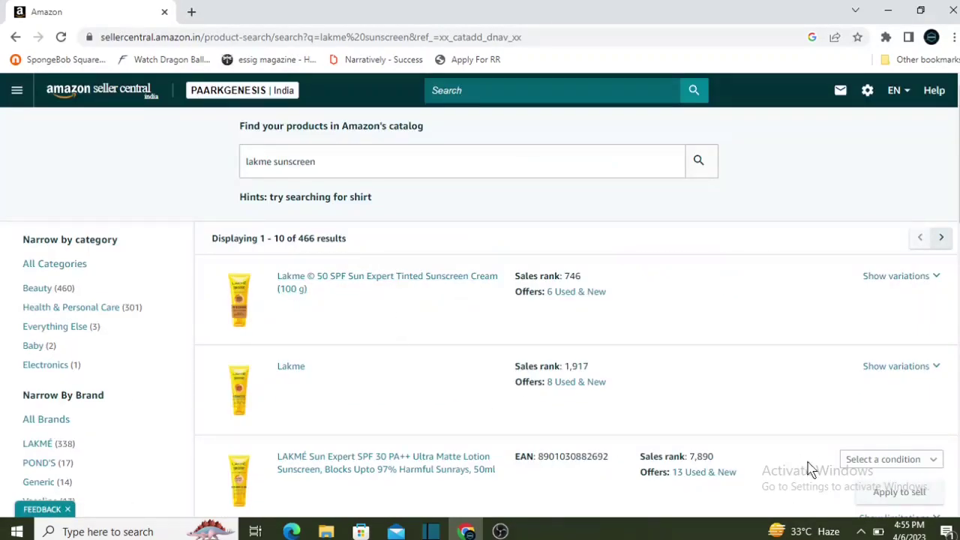
click(885, 279)
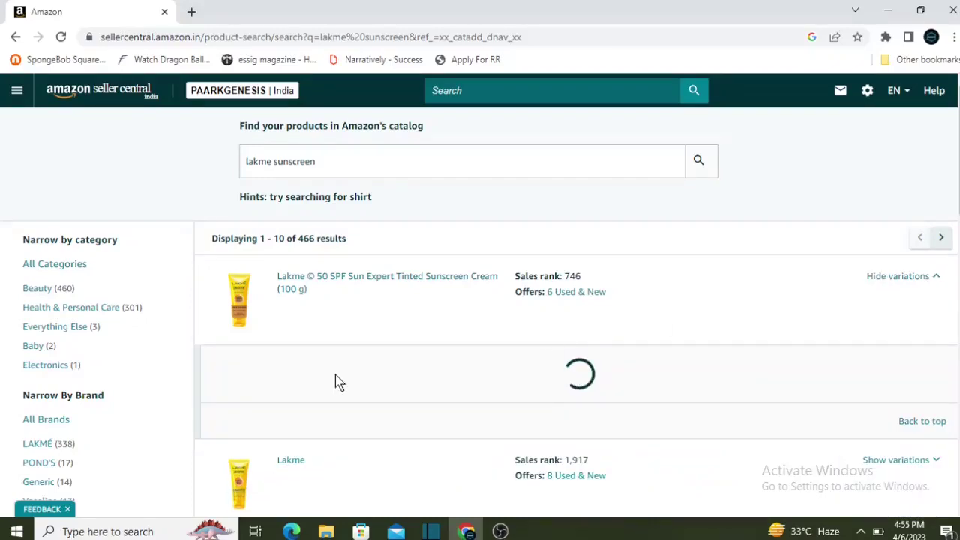
Apply to sell the LAKMÉ Sun Expert Tinted Cream Sunscreen 50 SPF, 100ml in New condition and request approval
scroll(375, 435, down, 1)
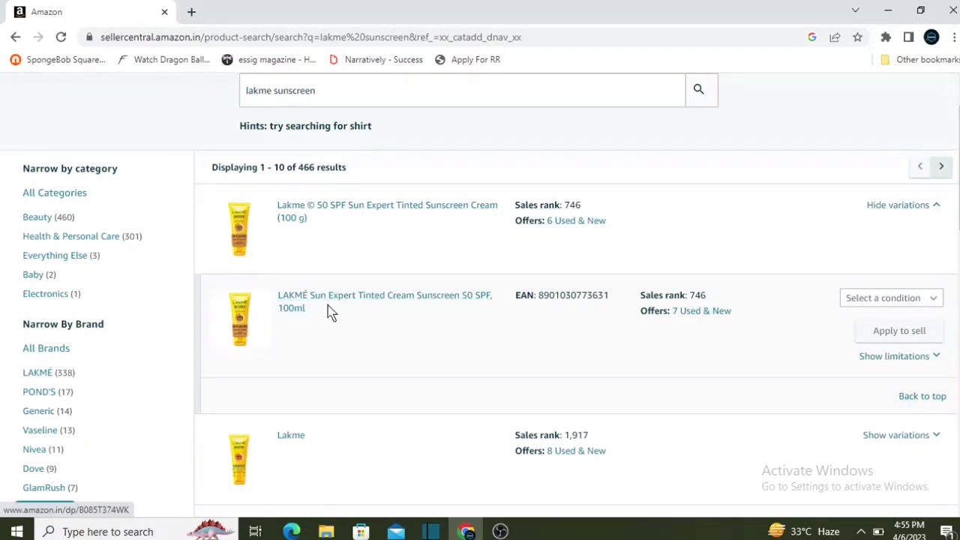
click(905, 300)
click(872, 324)
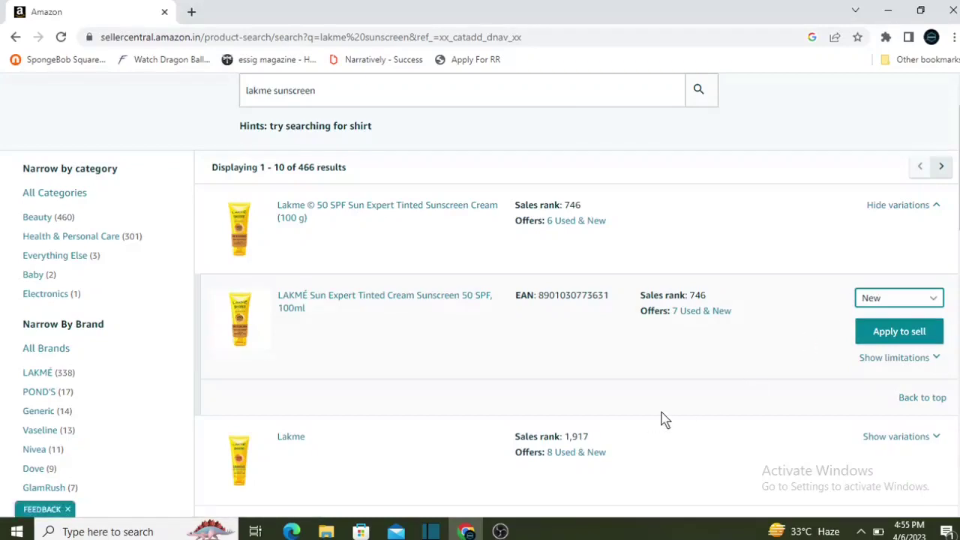
click(895, 335)
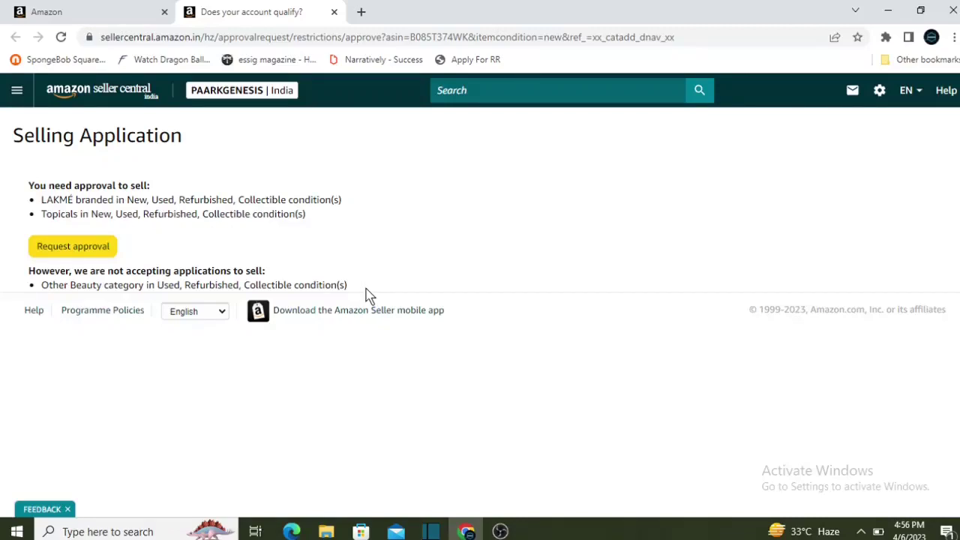
click(72, 253)
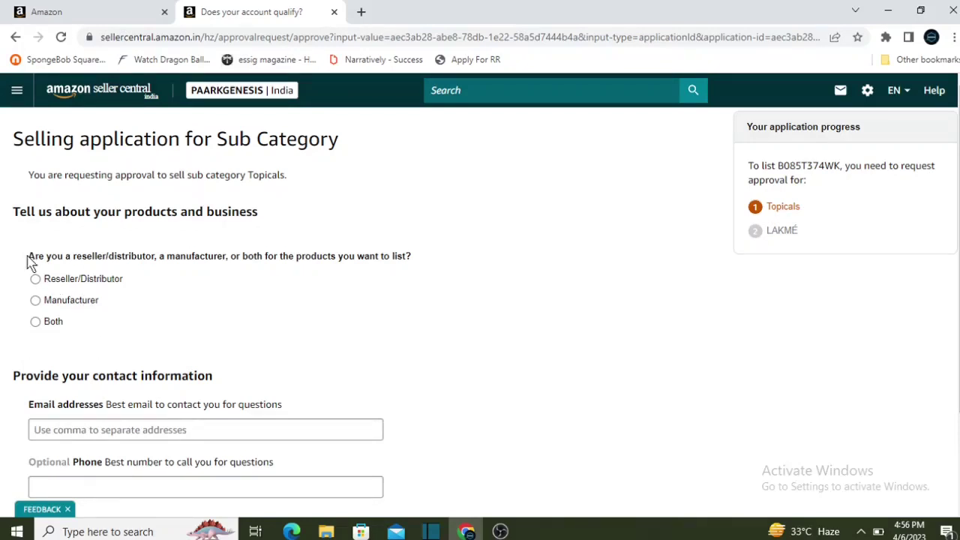
Choose Manufacturer as the business type in the selling application and review the documents it requires
drag(29, 257, 390, 260)
click(425, 271)
click(35, 300)
scroll(553, 320, down, 1)
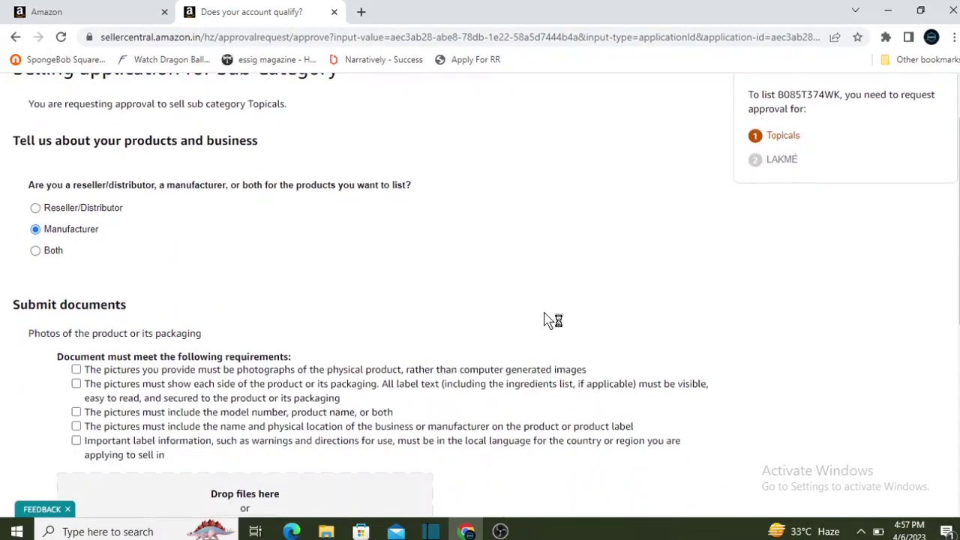
scroll(313, 308, down, 1)
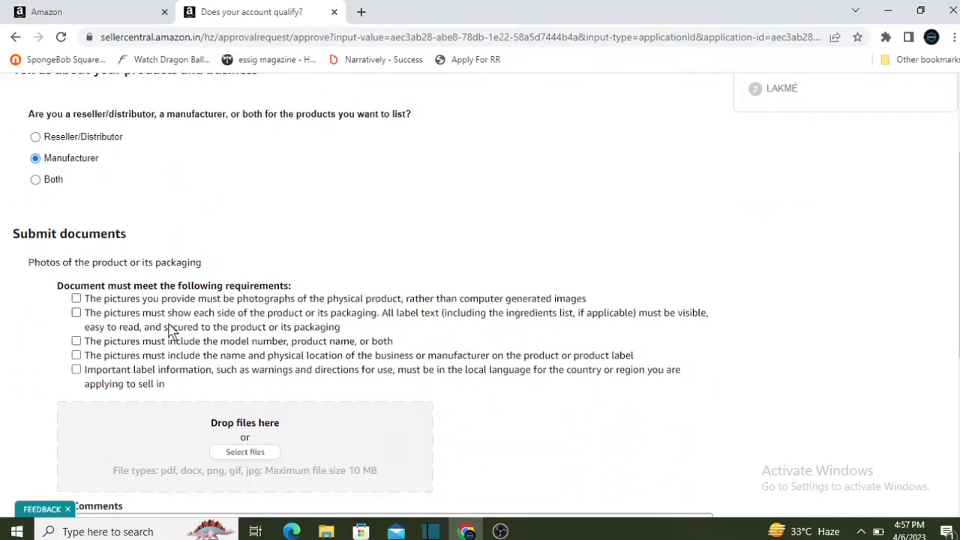
scroll(170, 330, up, 1)
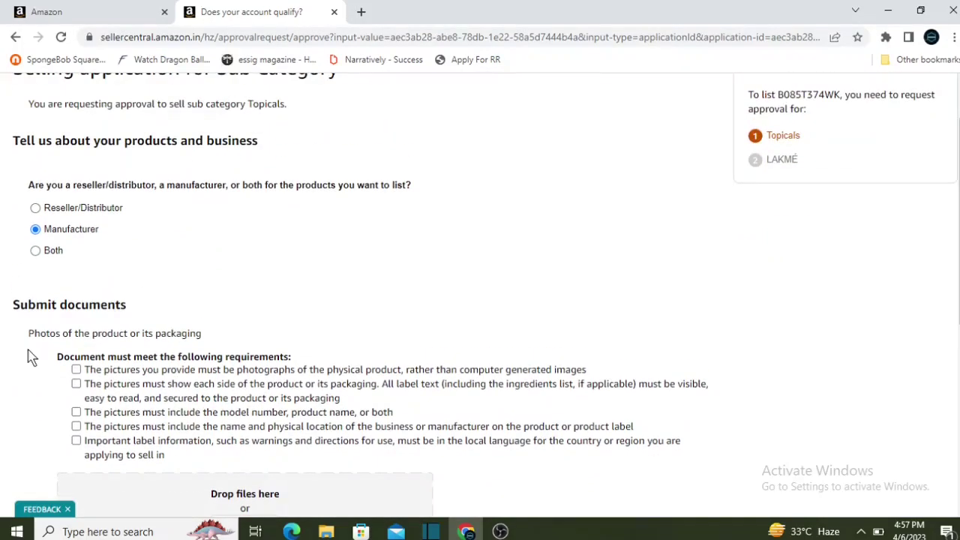
scroll(25, 362, up, 1)
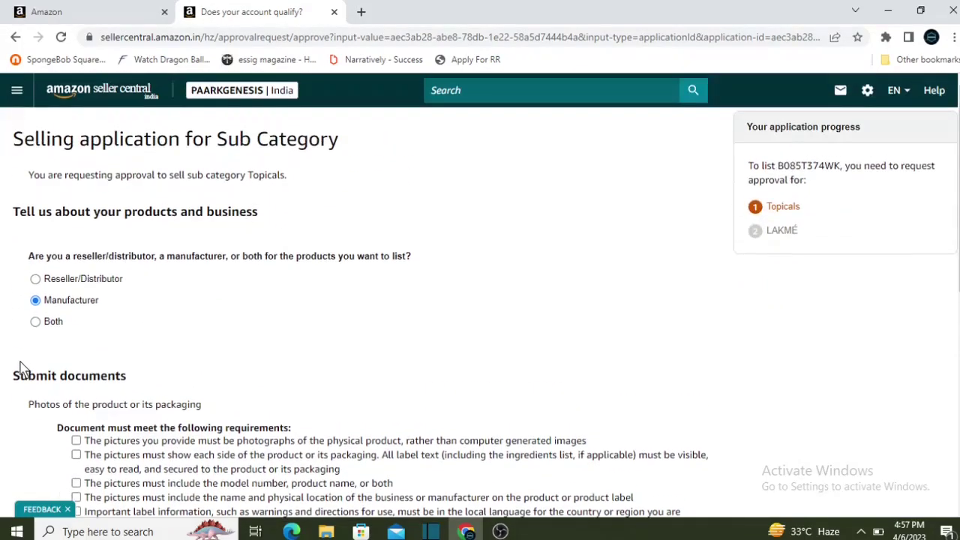
Set the business type to Reseller/Distributor and read the purchase invoice requirement
click(36, 280)
scroll(409, 296, down, 1)
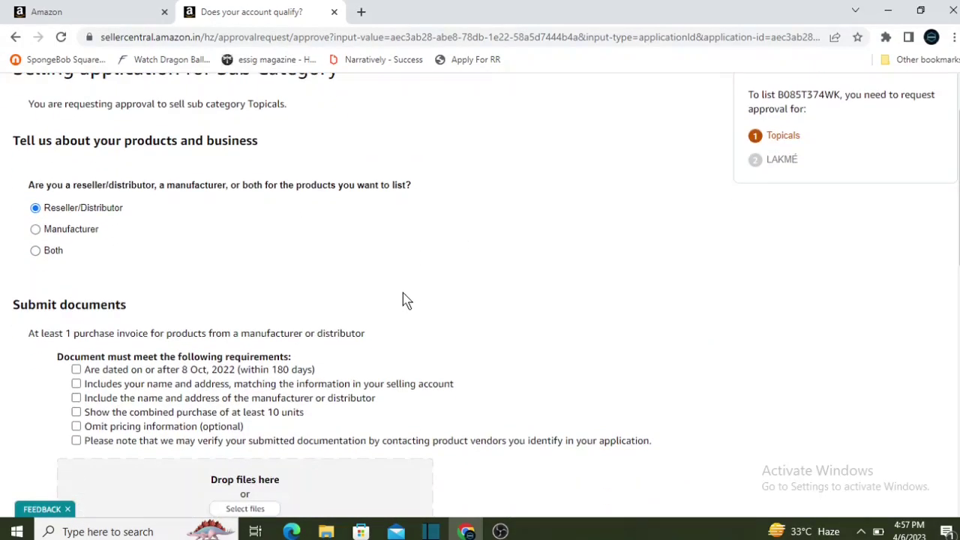
scroll(403, 294, down, 1)
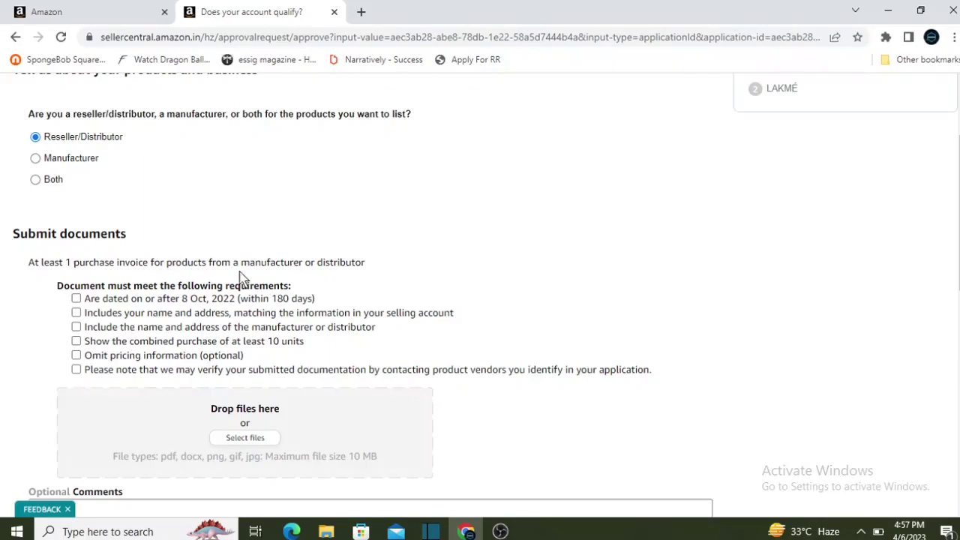
drag(240, 262, 379, 268)
click(411, 248)
Examine the invoice and product photo requirements, their file upload areas and the optional comments fields
scroll(258, 365, down, 1)
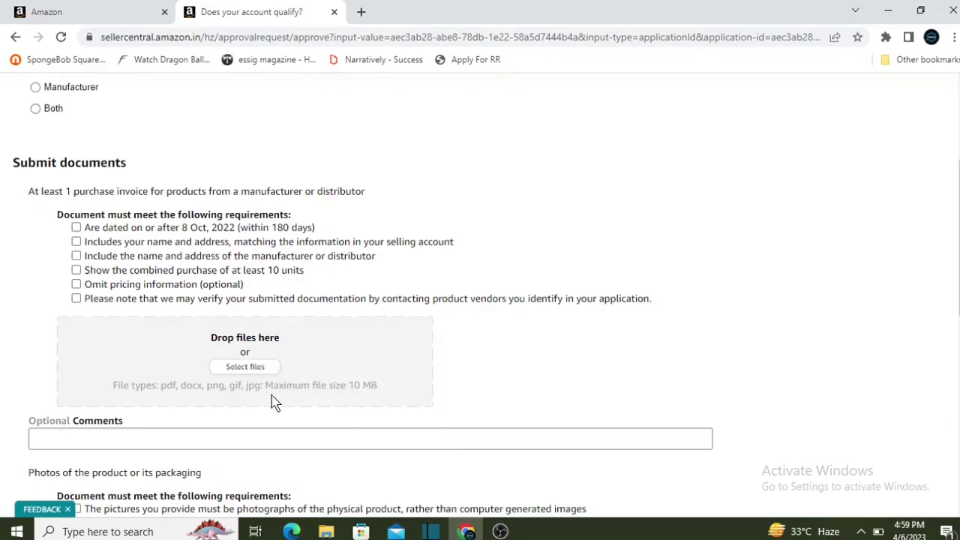
scroll(274, 402, down, 1)
scroll(274, 402, down, 1)
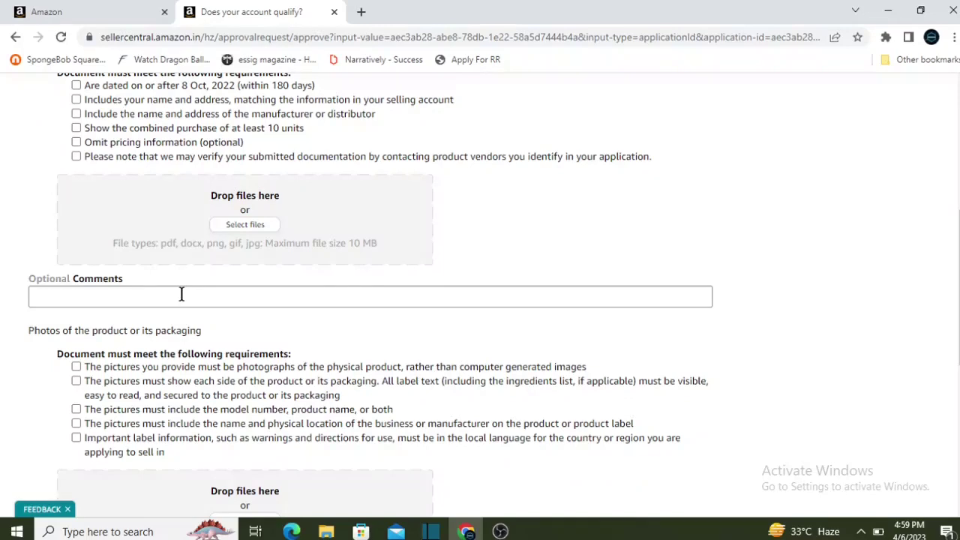
scroll(75, 395, up, 3)
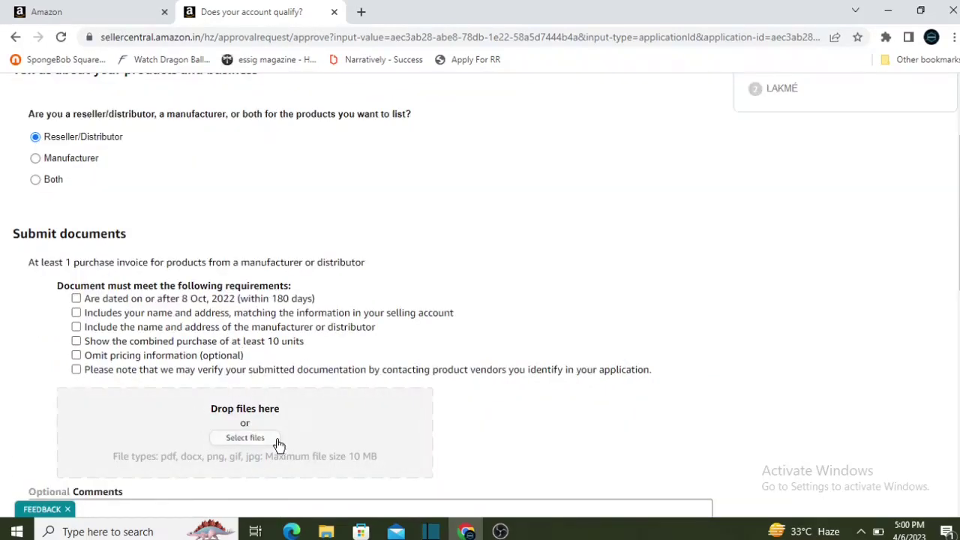
scroll(247, 405, down, 1)
scroll(250, 380, down, 1)
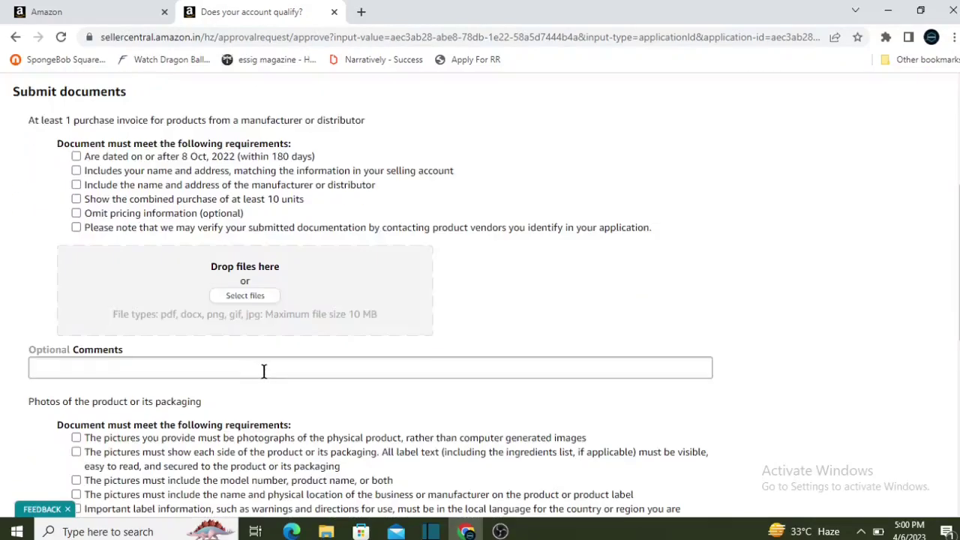
click(91, 368)
scroll(7, 435, down, 2)
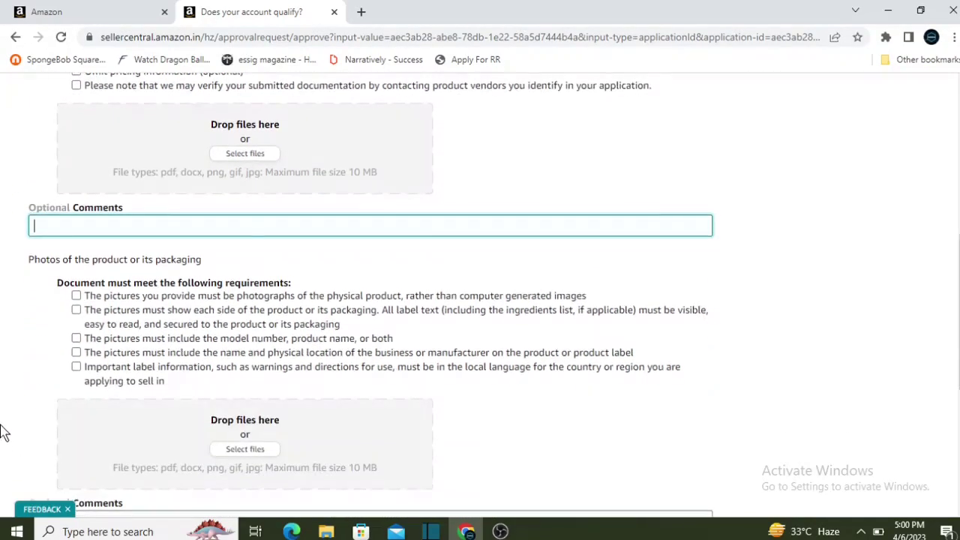
click(5, 432)
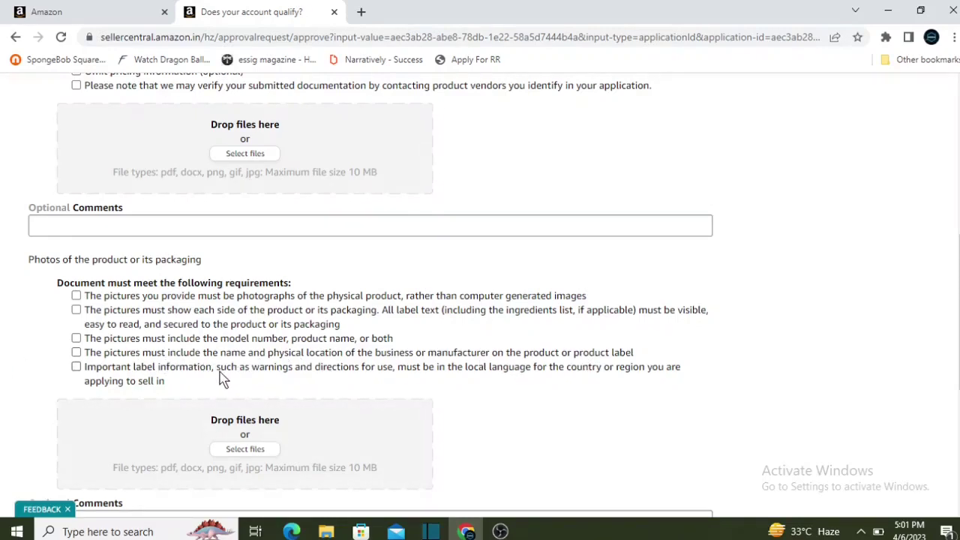
scroll(168, 352, down, 1)
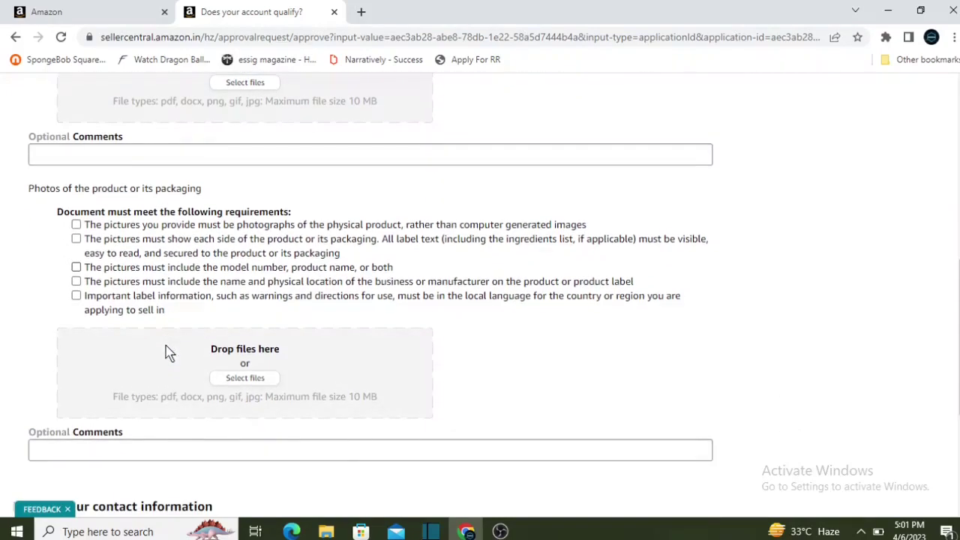
scroll(245, 362, down, 1)
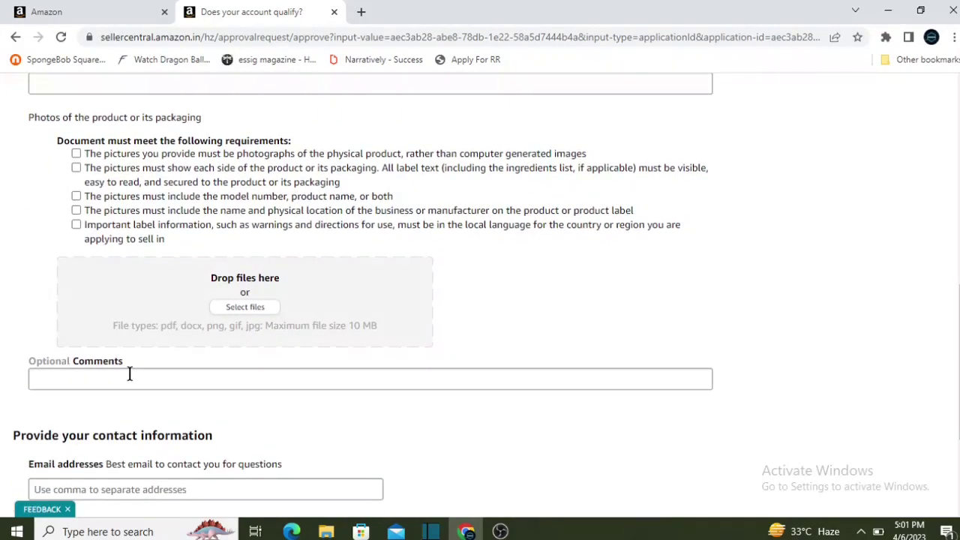
scroll(197, 374, up, 4)
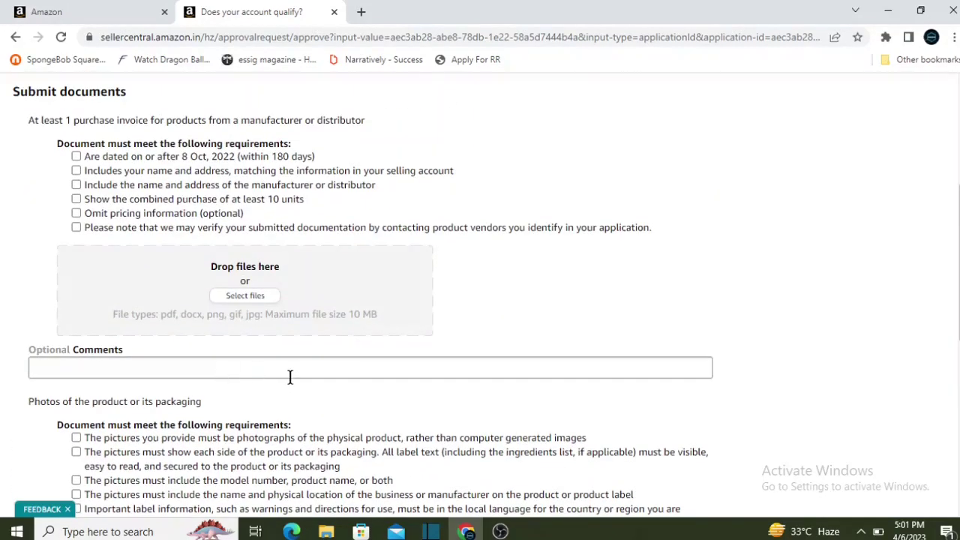
Tick all five requirements for the photos of the product or its packaging
scroll(229, 403, down, 2)
scroll(144, 459, down, 1)
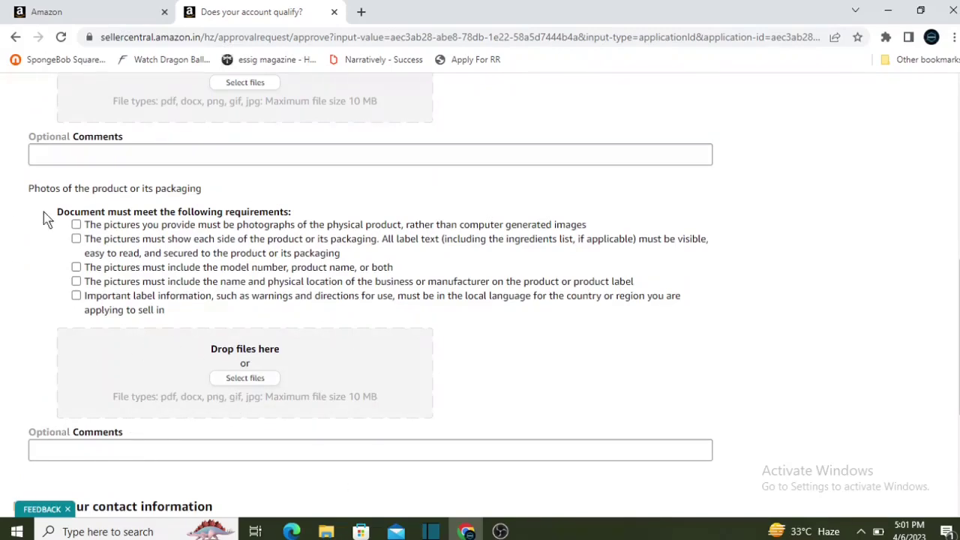
click(76, 224)
click(76, 238)
click(75, 267)
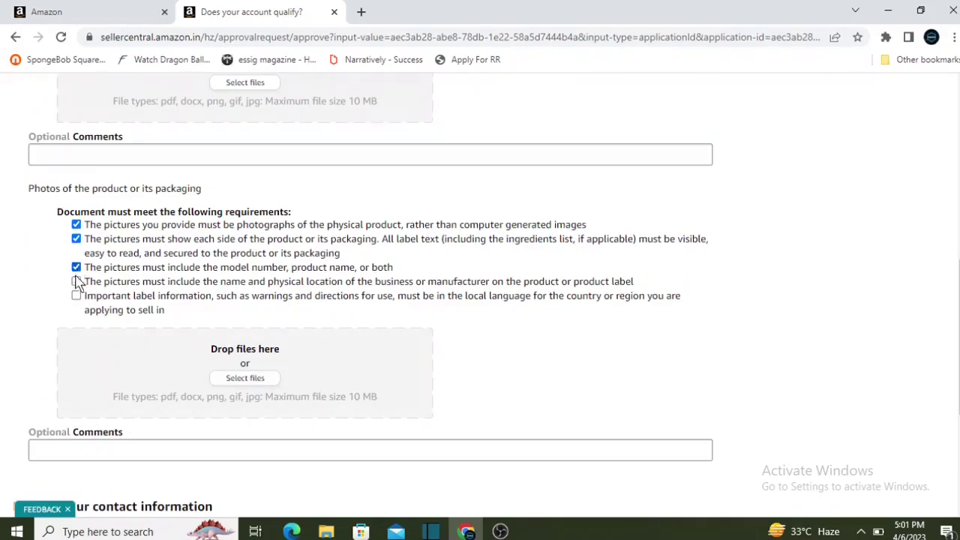
click(75, 281)
click(76, 296)
scroll(262, 293, down, 1)
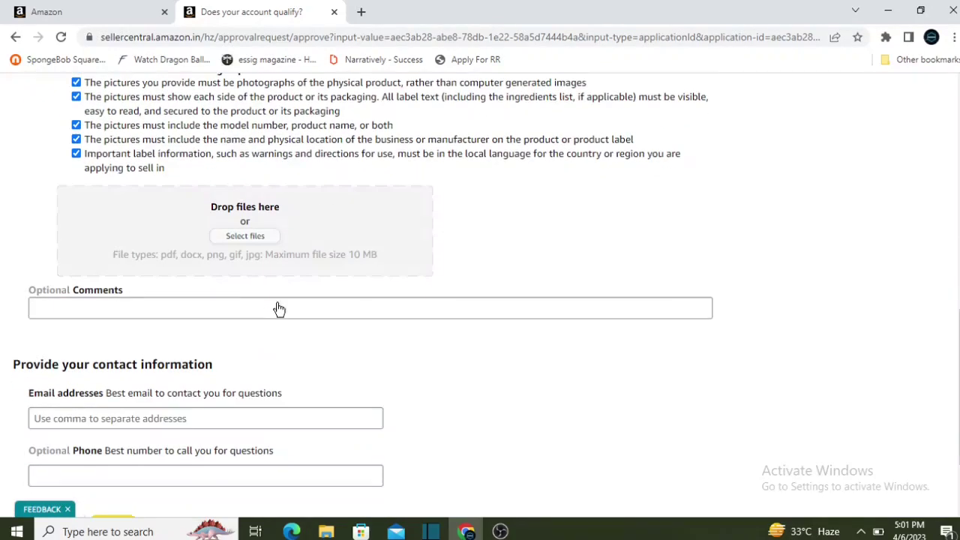
Tick every purchase invoice requirement except the optional one about omitting pricing information
scroll(225, 305, down, 1)
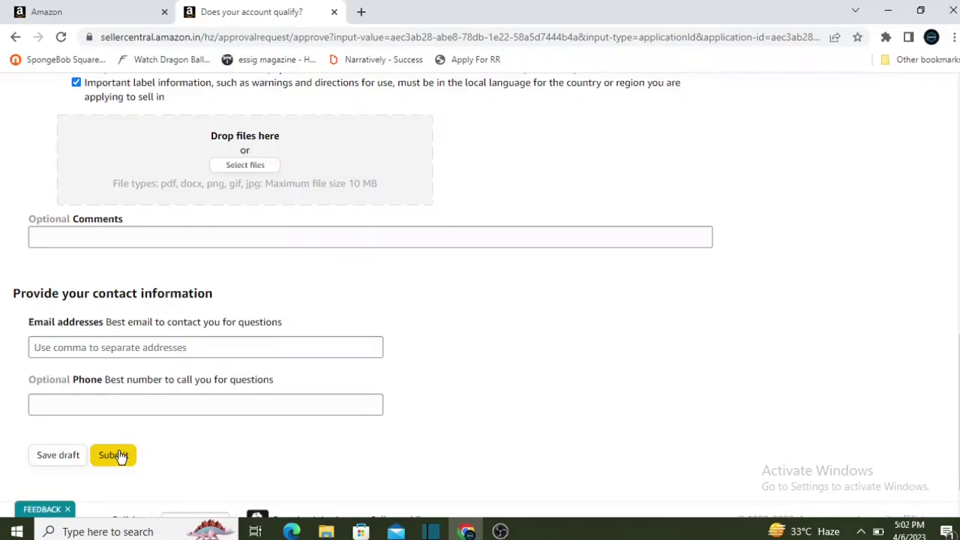
scroll(120, 456, up, 8)
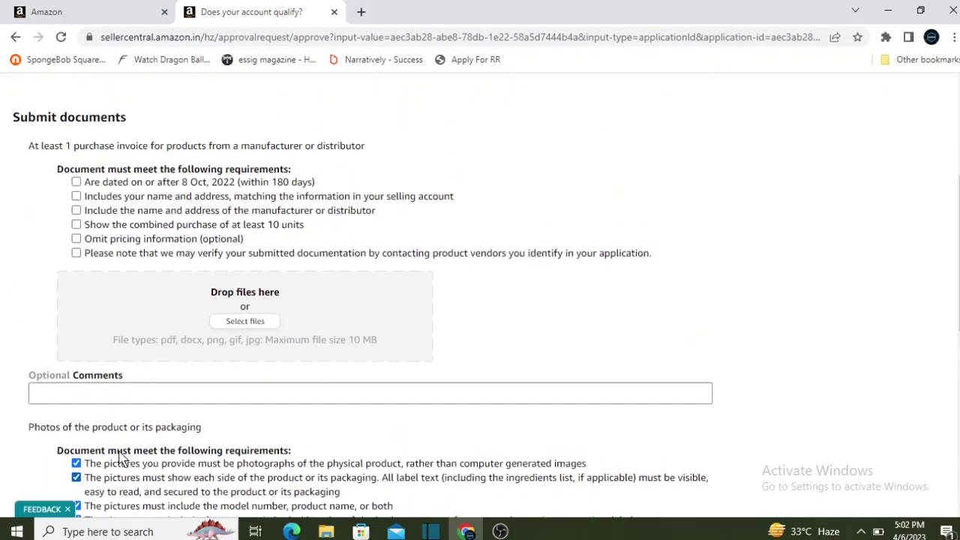
click(76, 298)
click(76, 313)
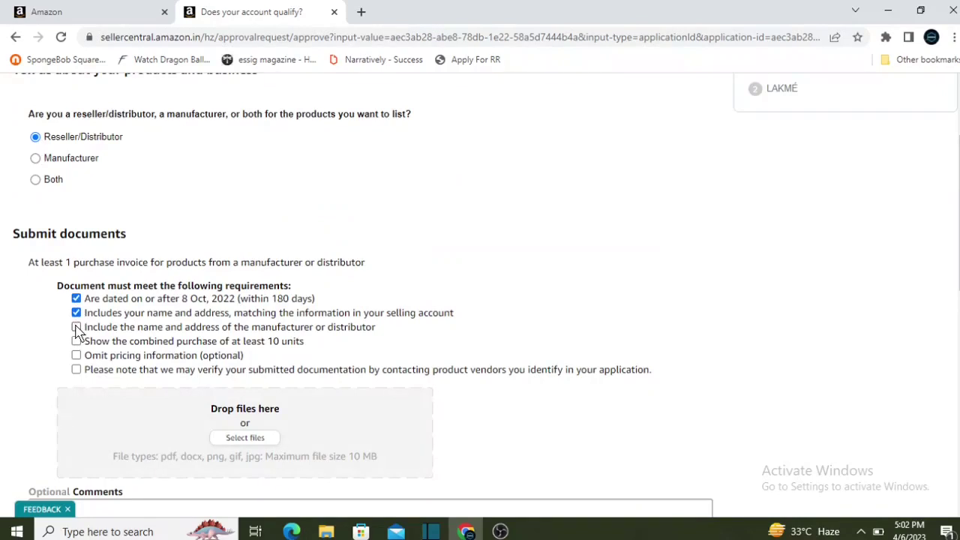
click(76, 327)
click(76, 342)
click(76, 356)
click(76, 370)
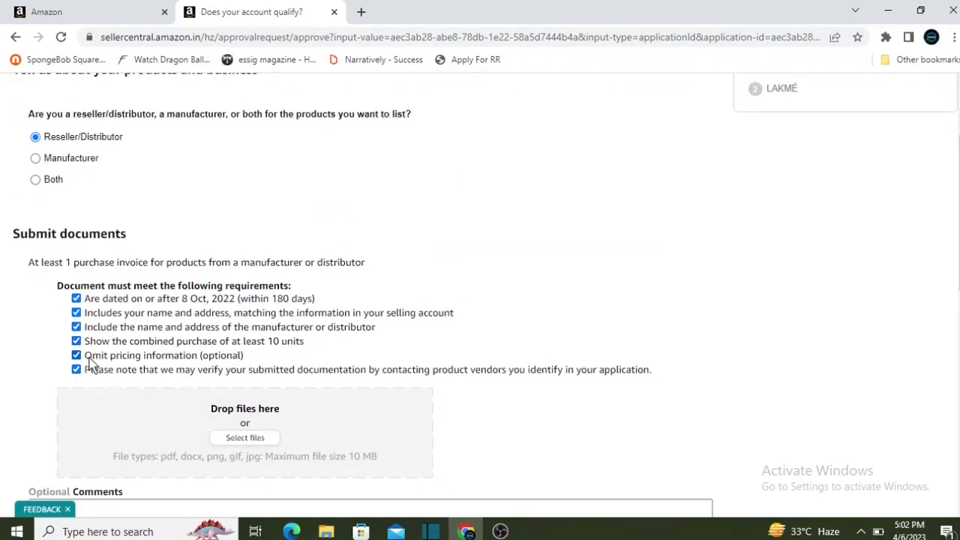
click(77, 357)
Review the rest of the application, from the product photo requirements to the contact information fields and submission options
scroll(225, 334, down, 3)
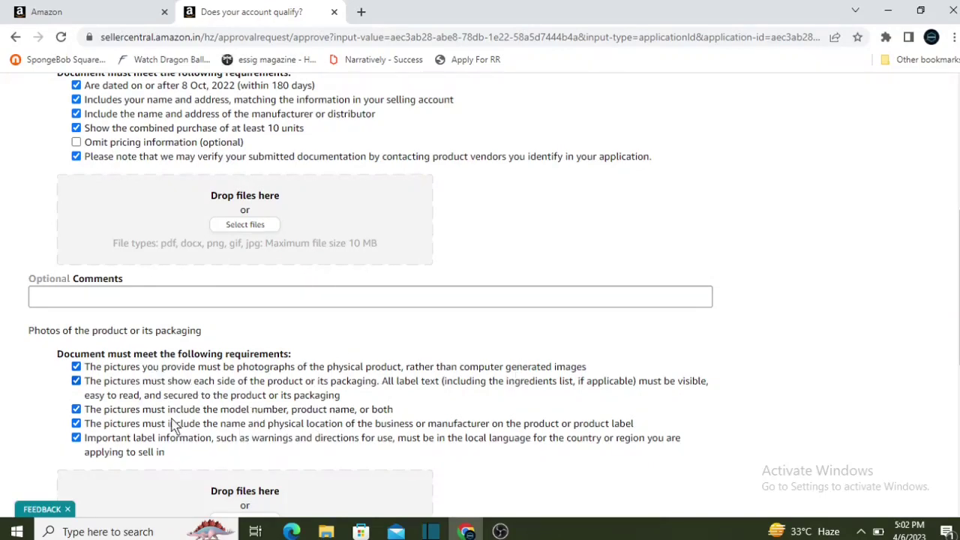
scroll(258, 390, down, 1)
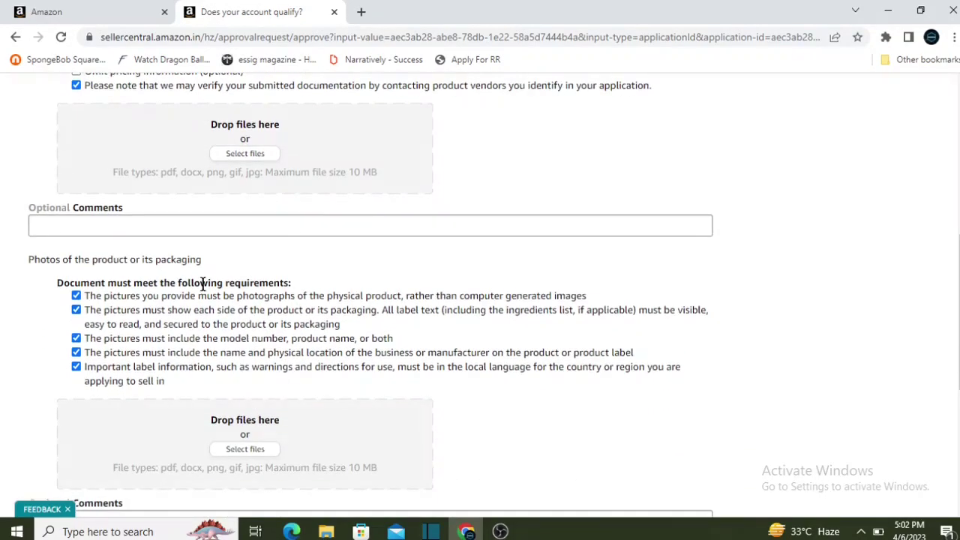
scroll(469, 332, down, 1)
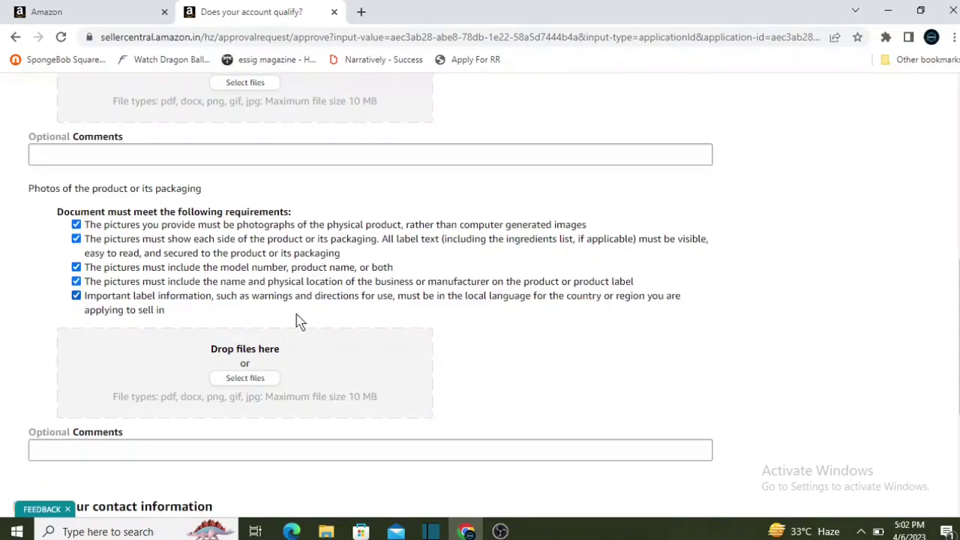
scroll(237, 446, down, 3)
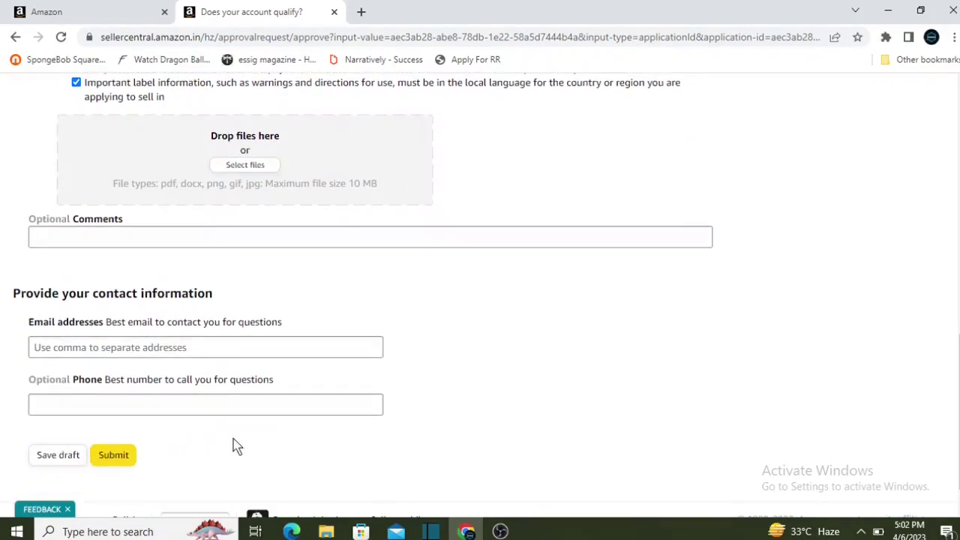